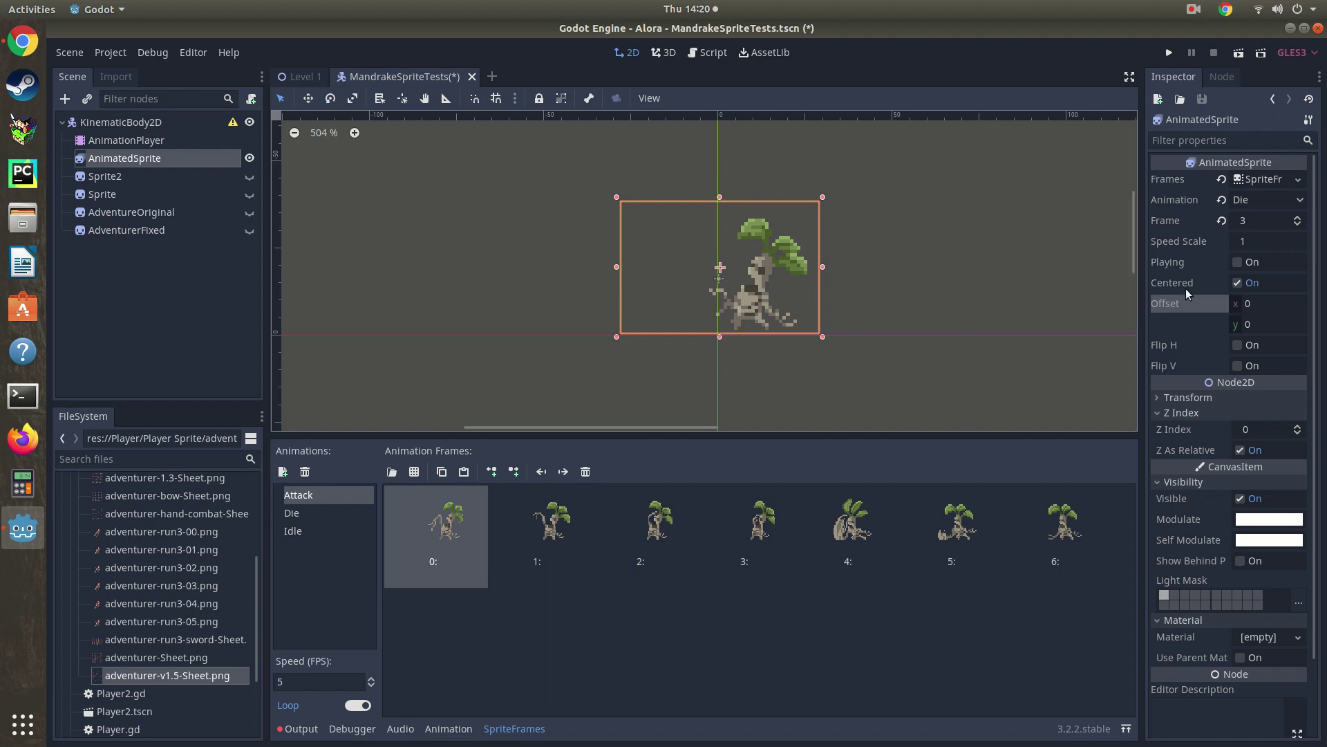
- Toggle Flip H on and off, then try the mandrake's Offset x at 10 and -10
left_click(1235, 346)
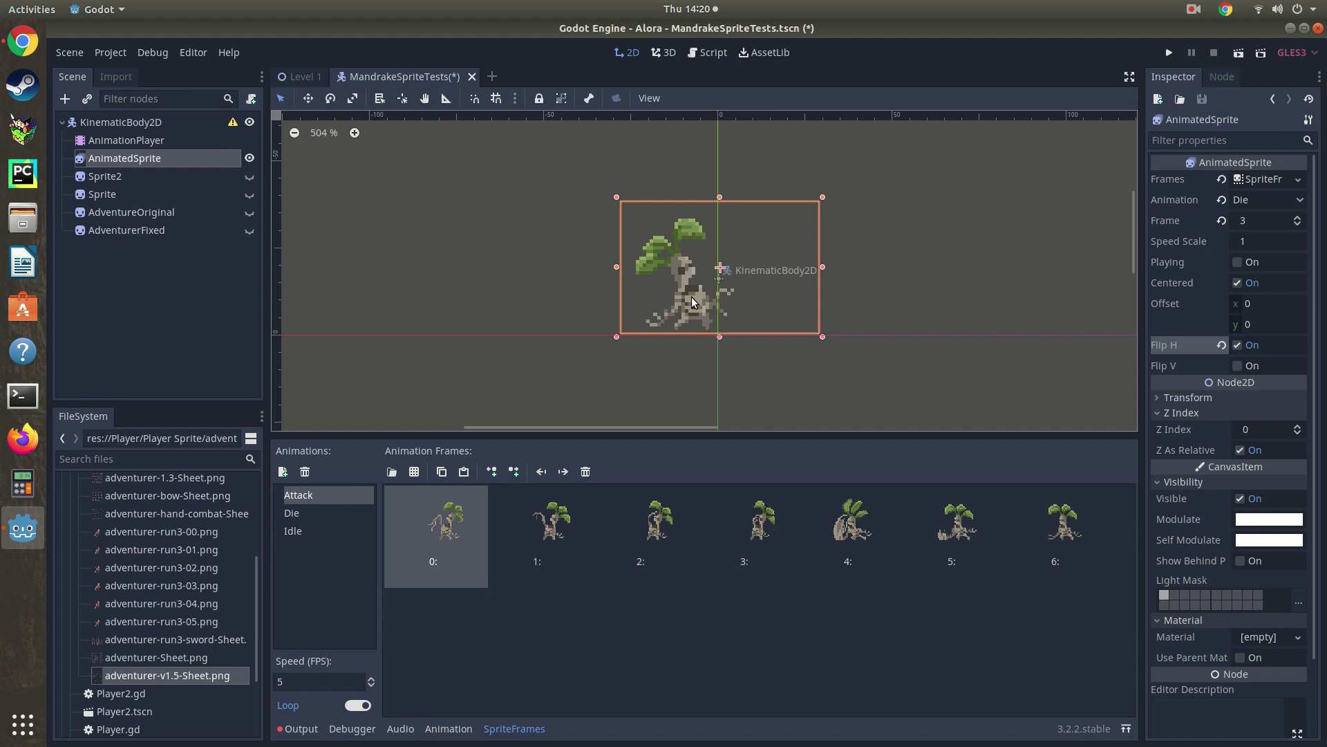
left_click(1237, 345)
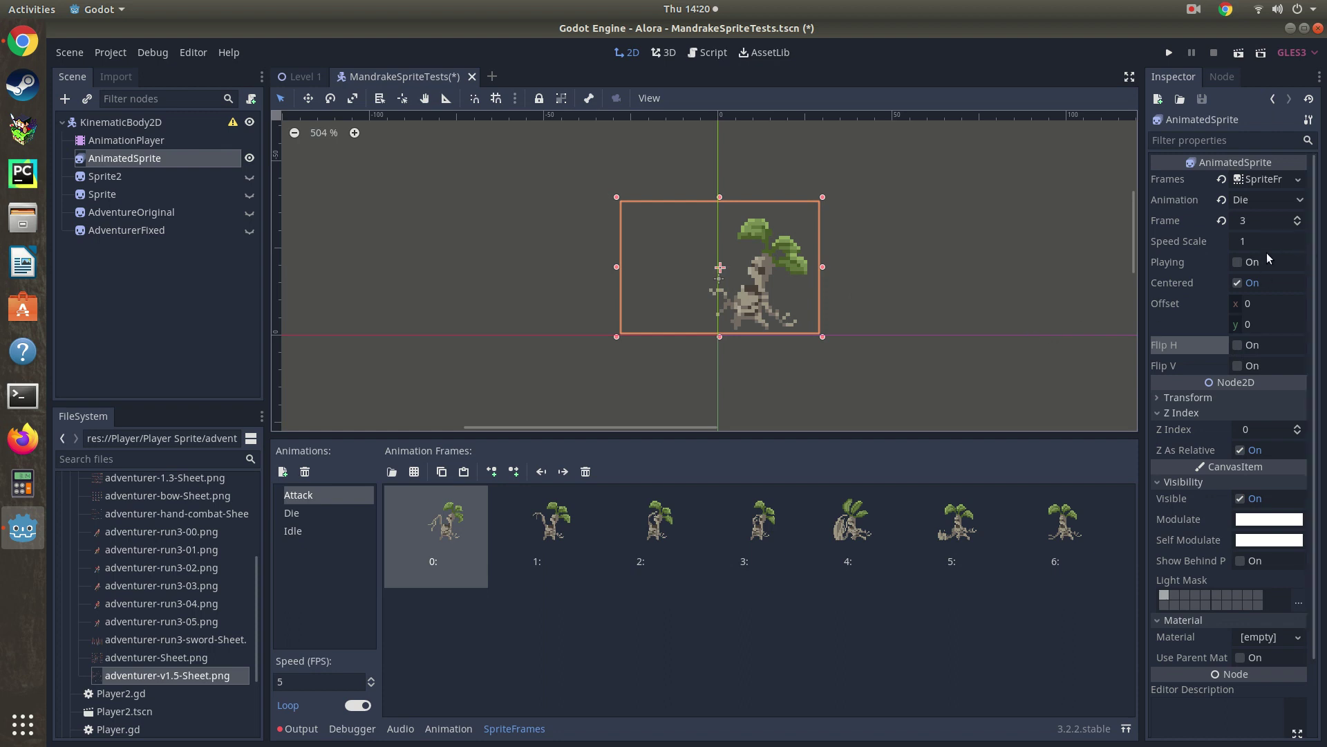
left_click(1248, 309)
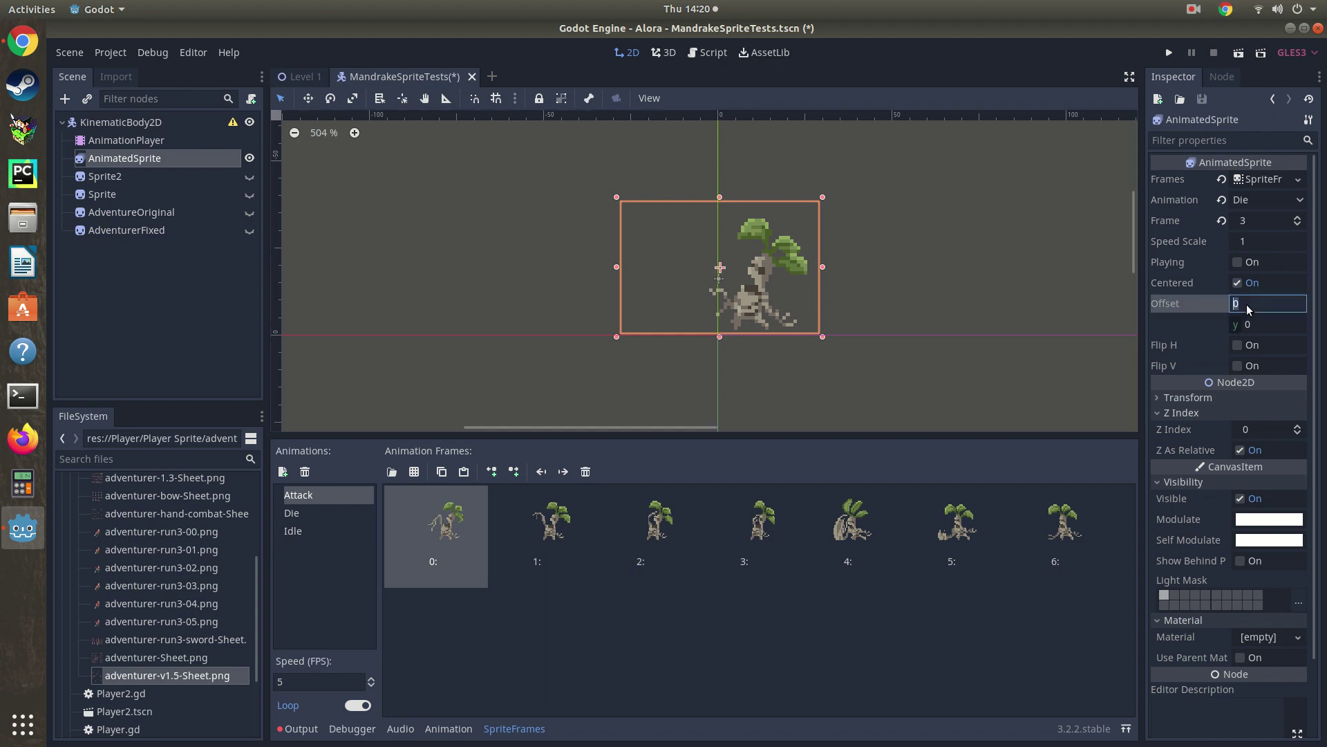
type("10")
key("Return")
left_click(1248, 300)
type("-10")
key("Return")
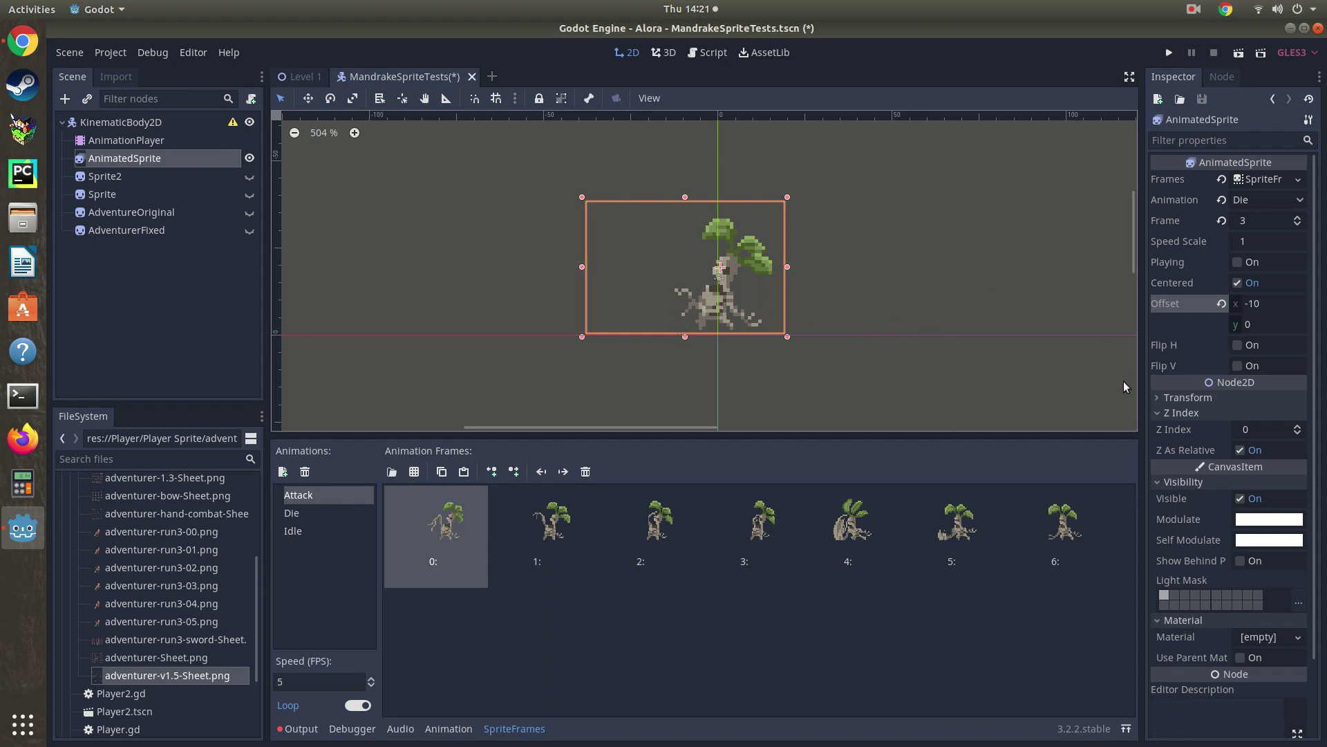
- Turn Flip H back on and set the mandrake's Offset x to 10
left_click(1237, 345)
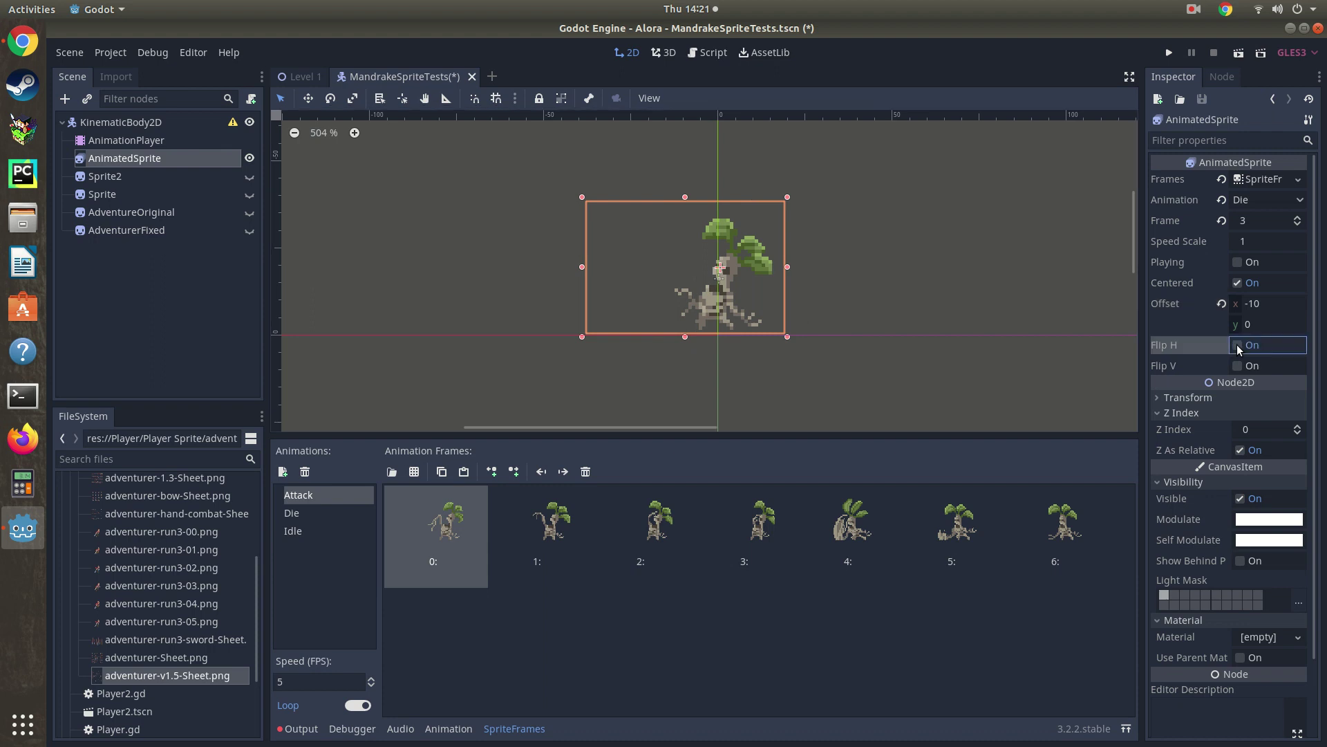
left_click(1238, 345)
left_click(1249, 306)
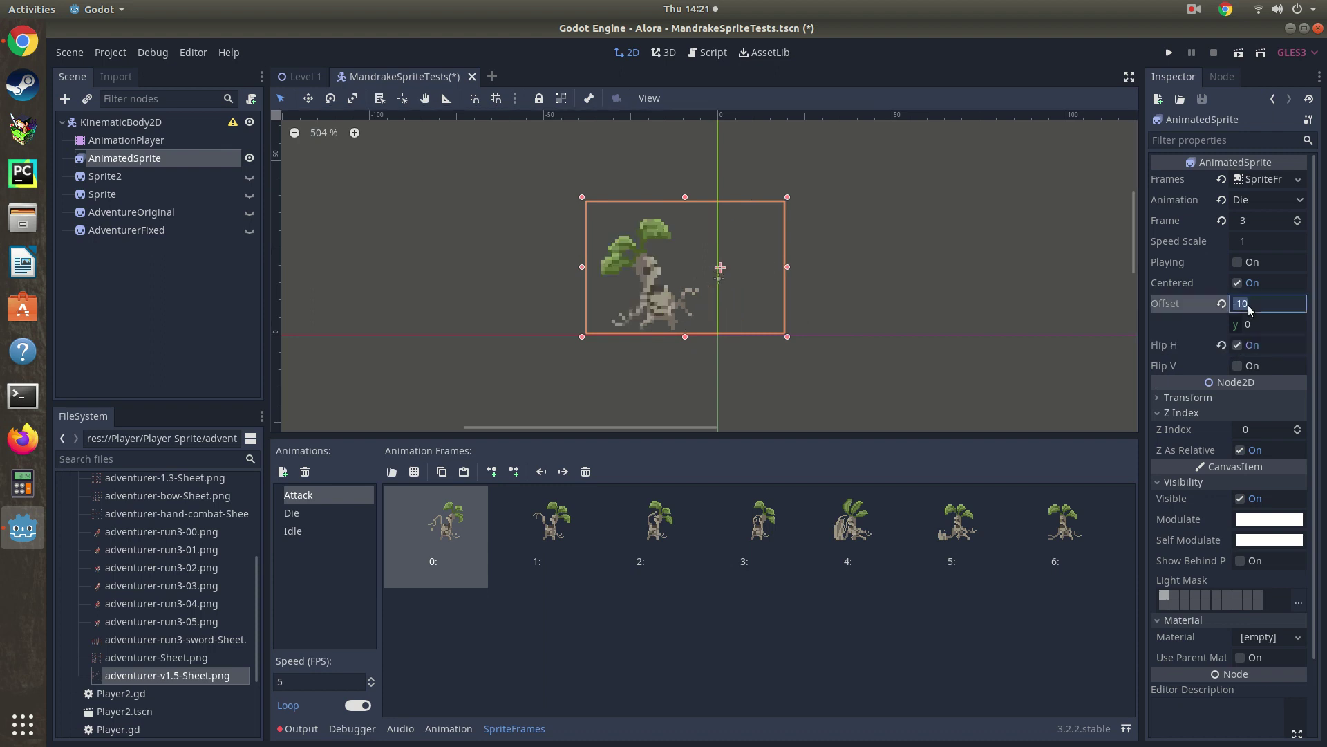
type("10")
key("Return")
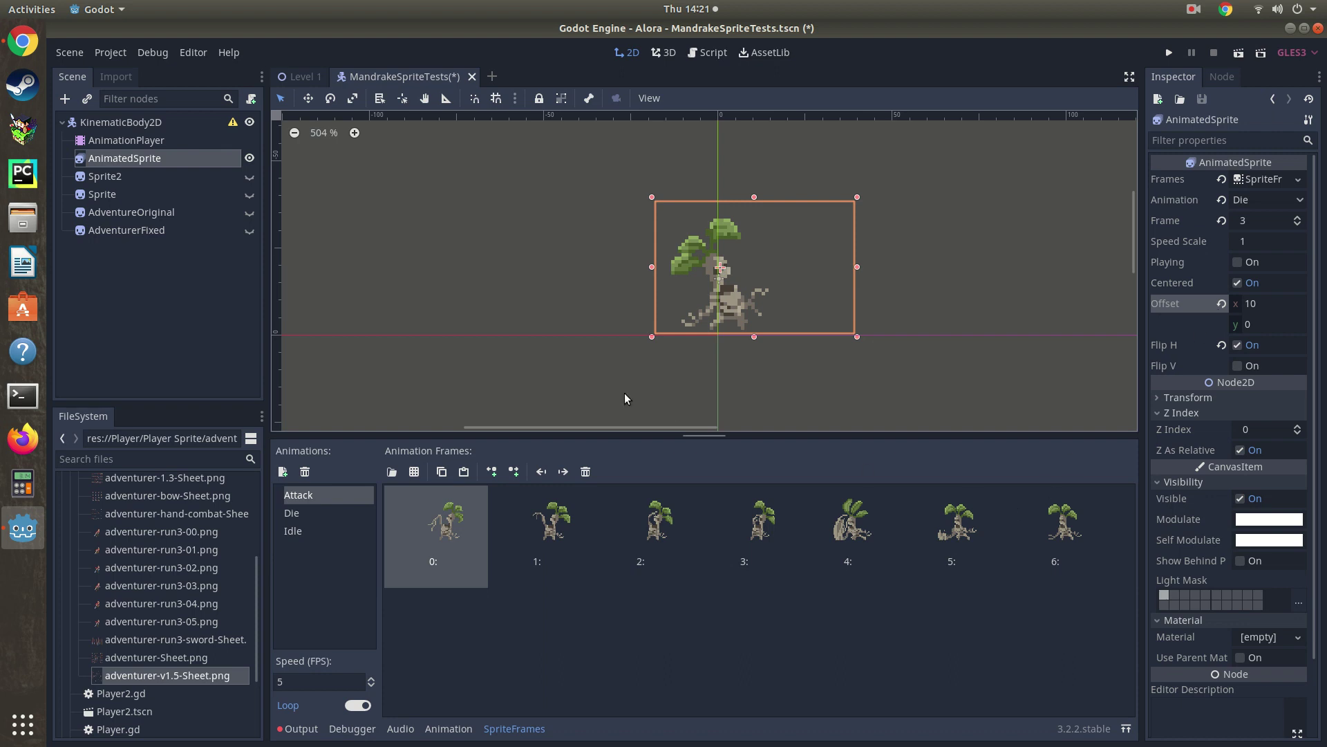
- Hide the mandrake AnimatedSprite and make the AdventureOriginal sprite visible to view its first frame
left_click(250, 159)
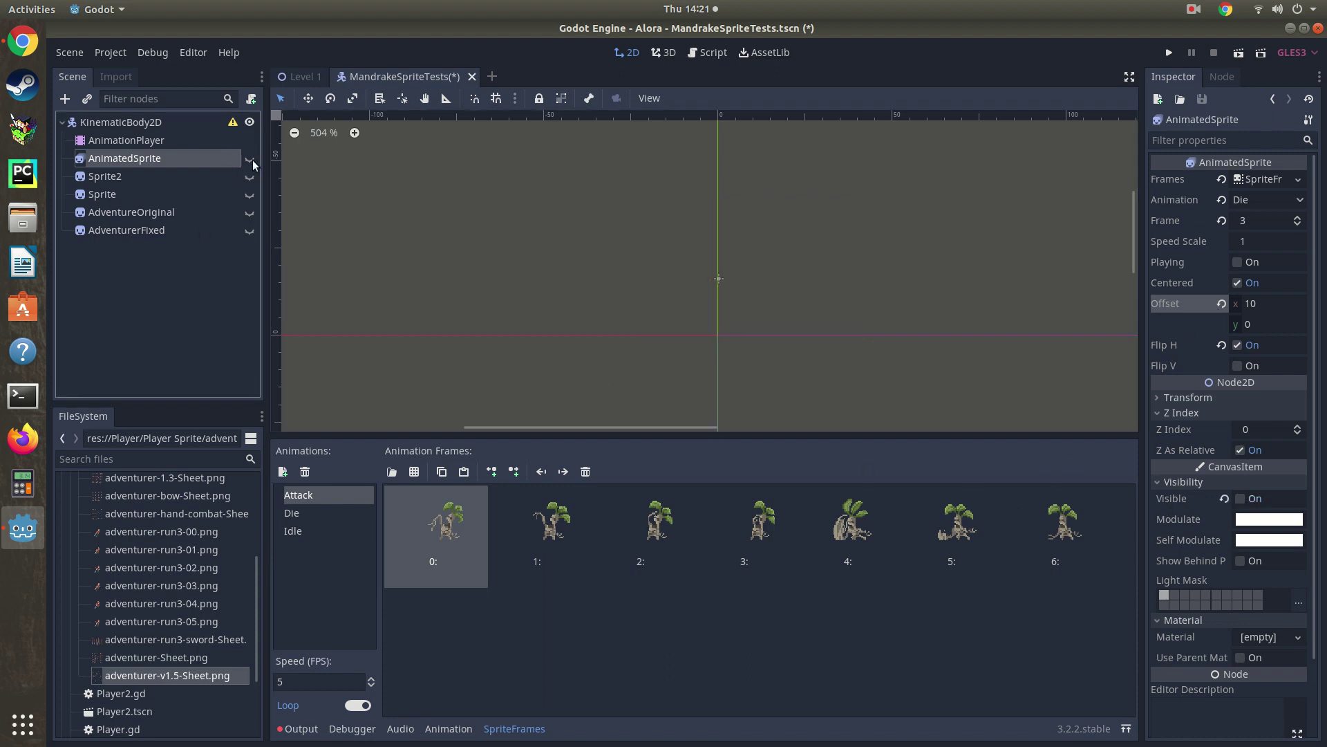
left_click(173, 213)
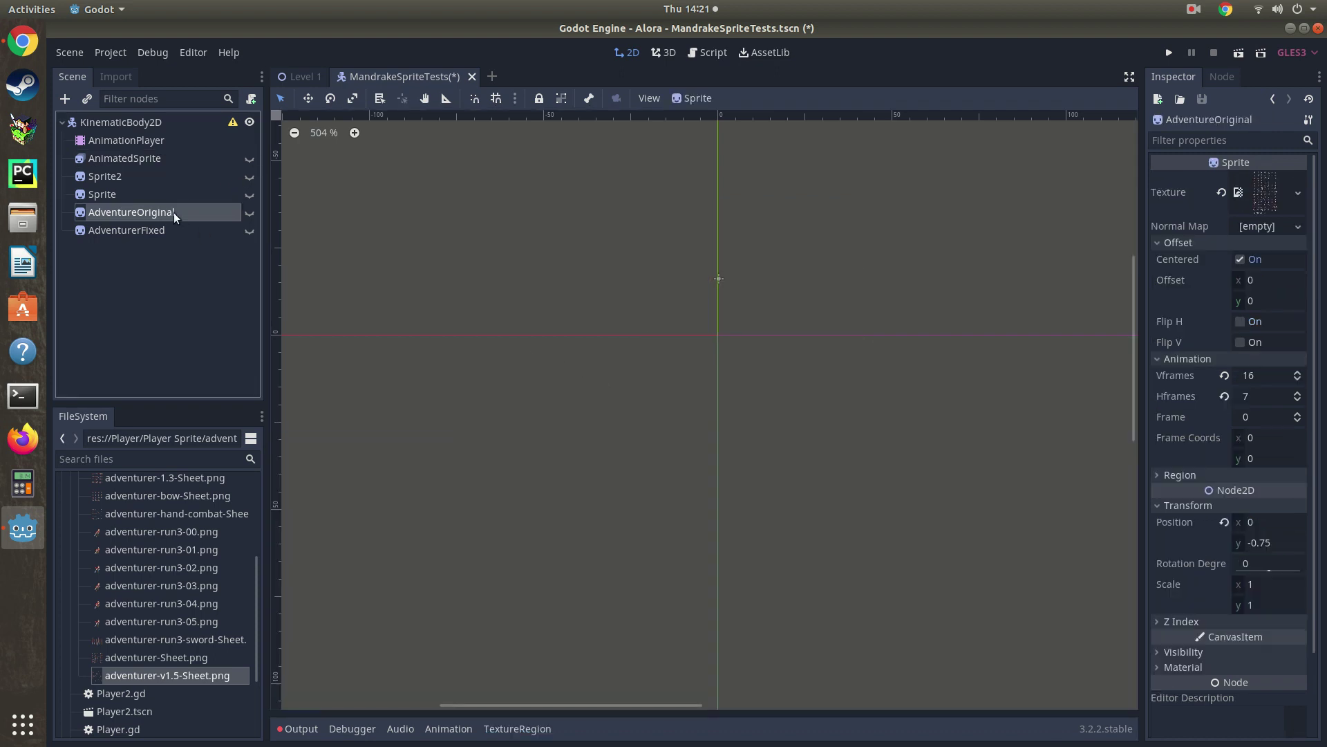
left_click(250, 212)
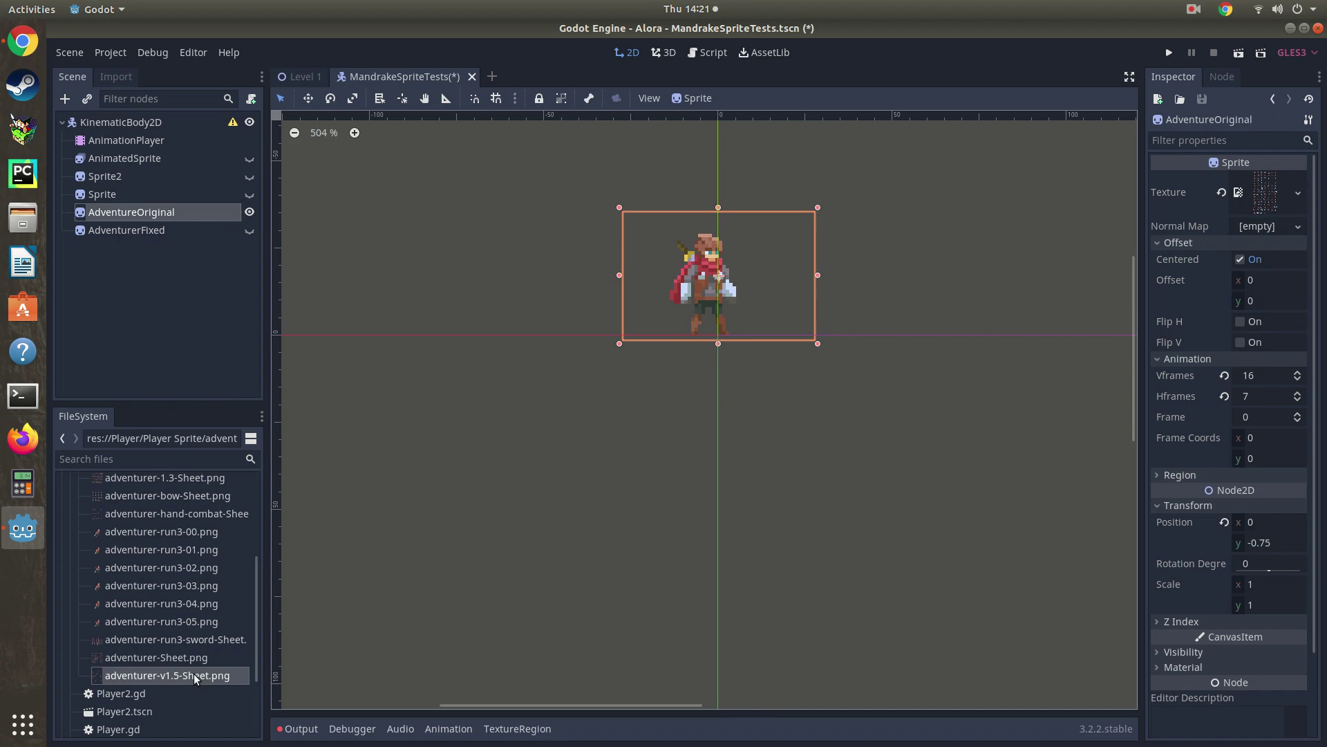
left_click_drag(191, 676, 235, 681)
scroll(631, 474, "down", 5)
scroll(658, 510, "down", 4)
scroll(548, 379, "up", 8)
scroll(689, 280, "up", 2)
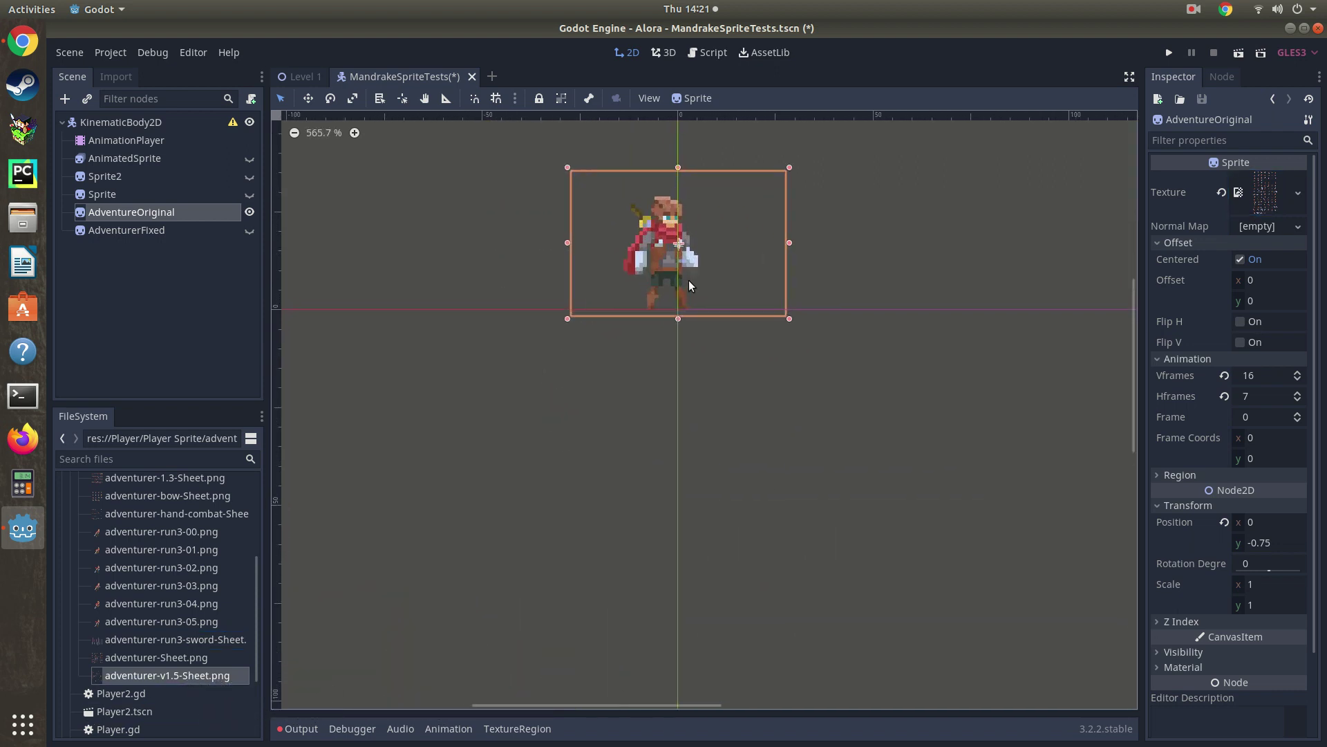
scroll(781, 317, "up", 1)
scroll(779, 379, "down", 2)
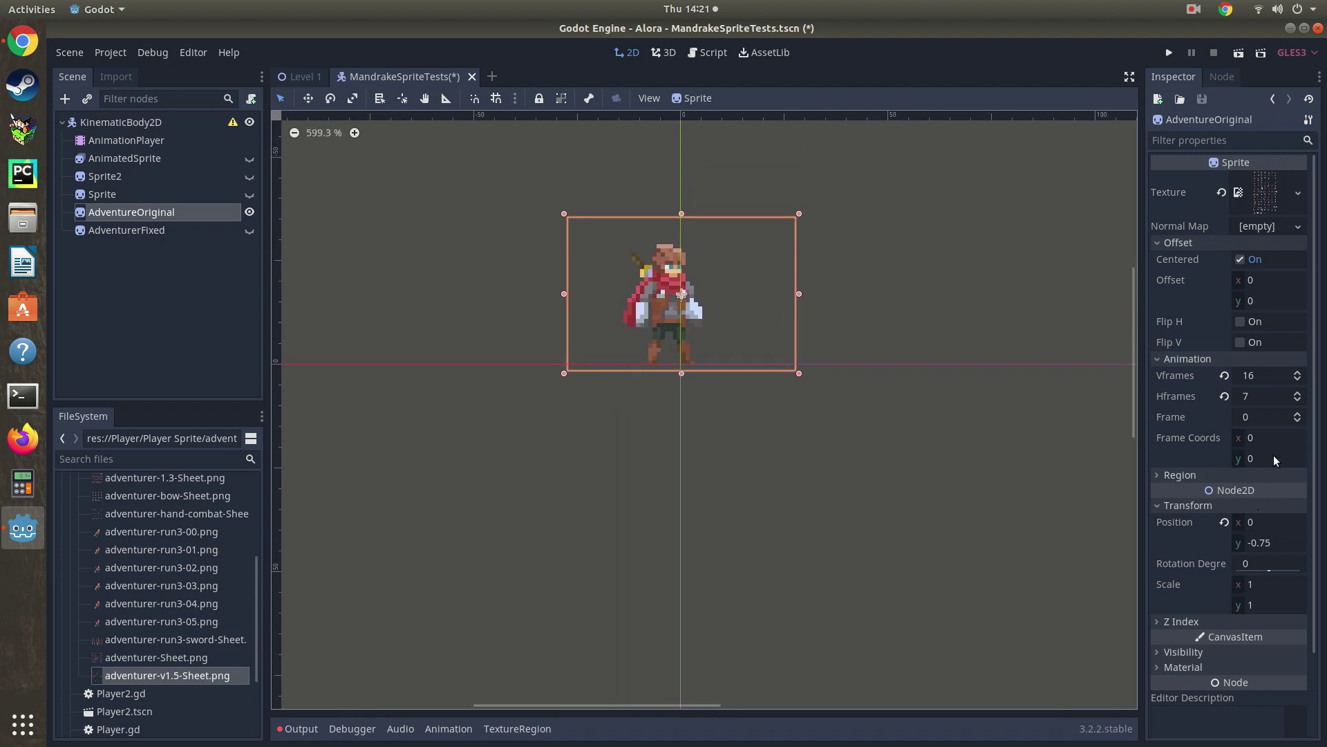
left_click(1297, 414)
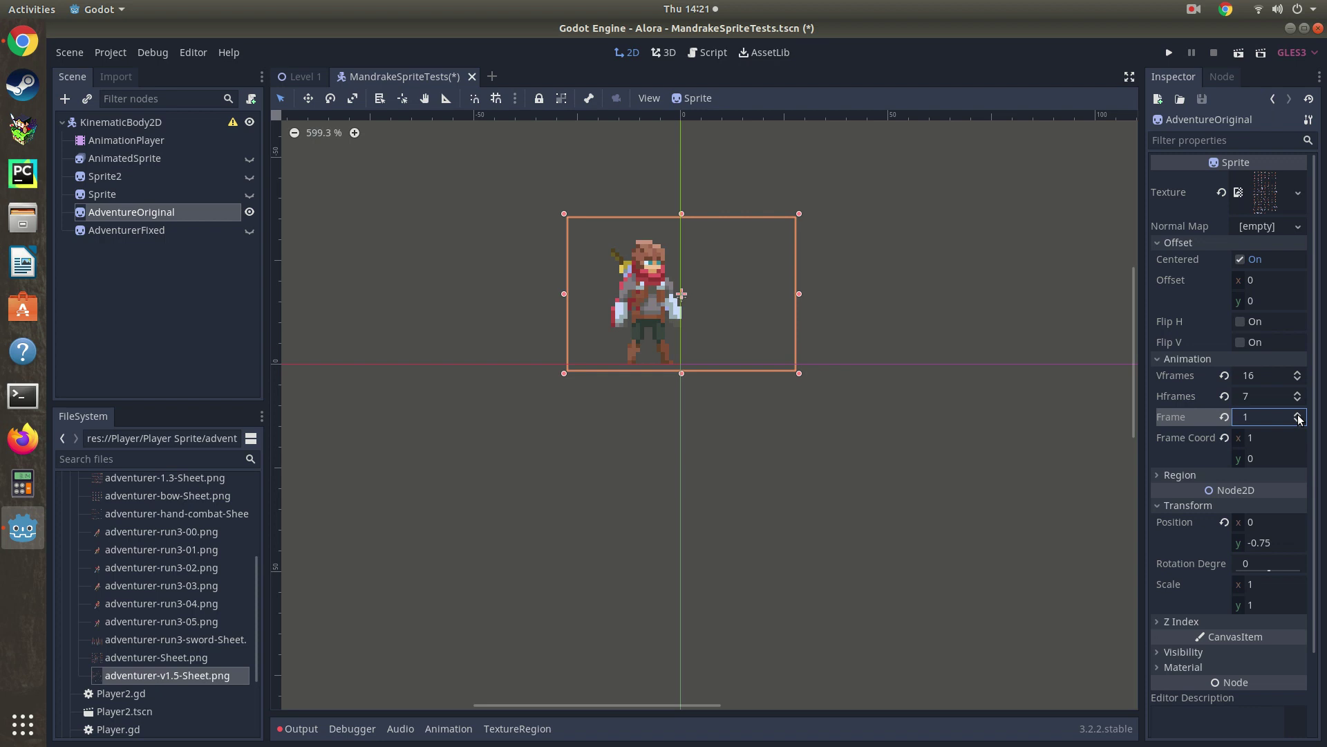
left_click(1298, 415)
left_click(1298, 415)
left_click(1297, 414)
left_click(1297, 415)
left_click(1298, 415)
left_click(1298, 414)
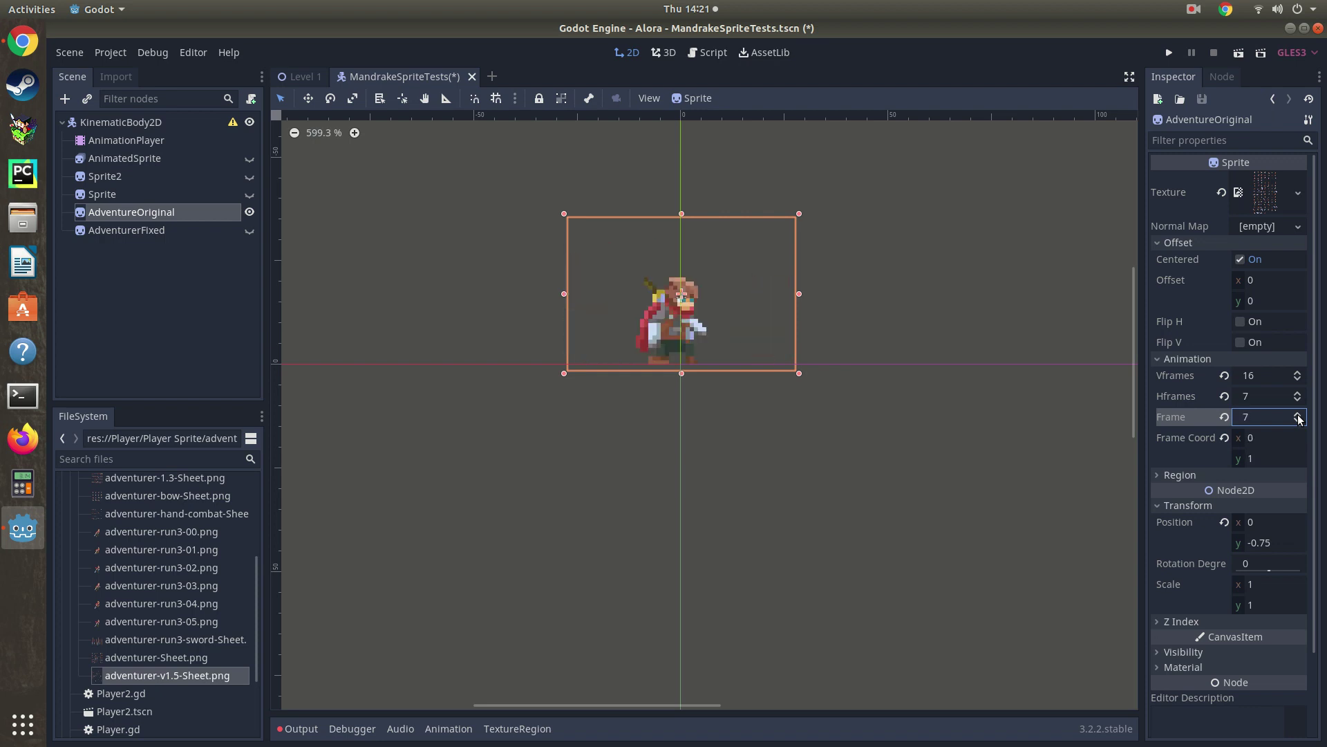
left_click(1297, 415)
left_click(1298, 415)
left_click(1298, 415)
left_click(1298, 415)
left_click(1297, 415)
left_click(1297, 414)
left_click(1297, 415)
left_click(1298, 415)
left_click(1298, 415)
left_click(1297, 415)
left_click(1298, 415)
left_click(1297, 415)
left_click(1297, 414)
left_click(1297, 415)
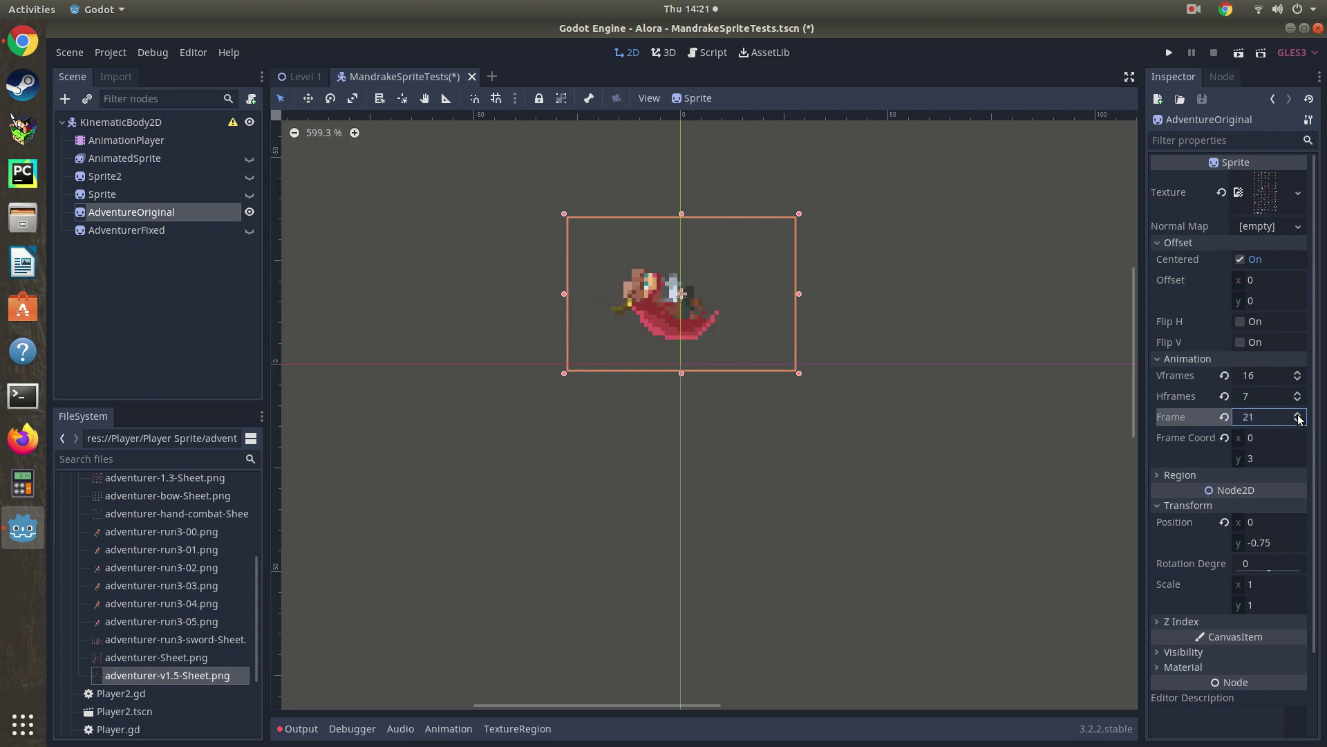
left_click(1298, 415)
left_click(1298, 414)
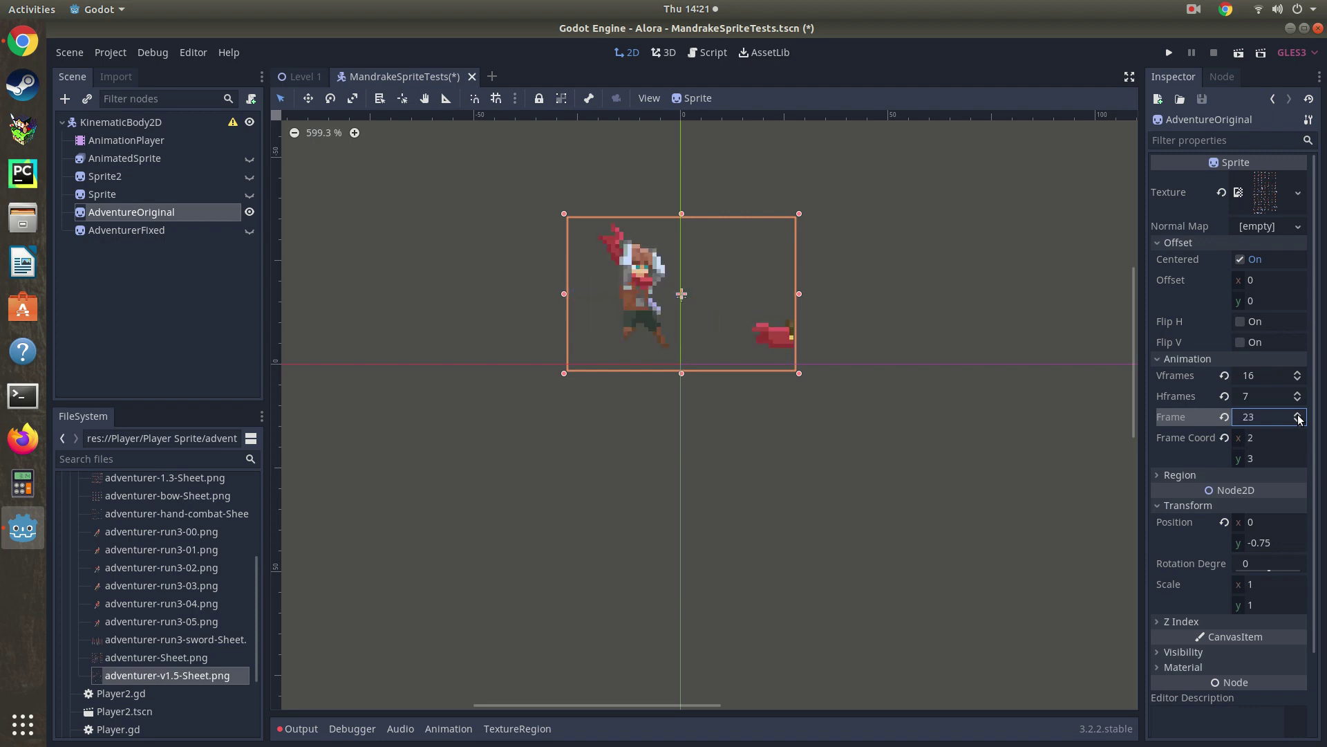
double_click(1298, 415)
left_click(1297, 415)
left_click(1298, 414)
left_click(1297, 415)
left_click(1297, 414)
left_click(1298, 415)
double_click(1297, 415)
double_click(1298, 415)
left_click(1286, 420)
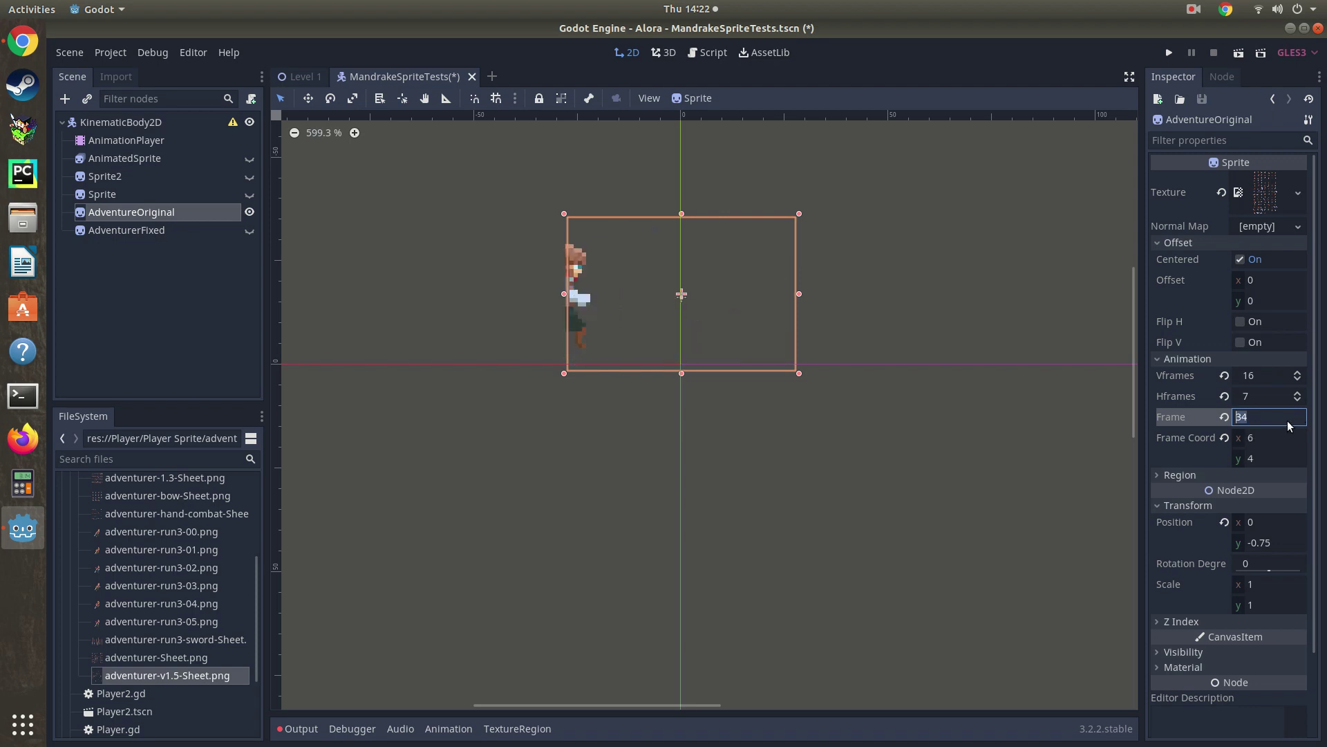
type("0")
key("Return")
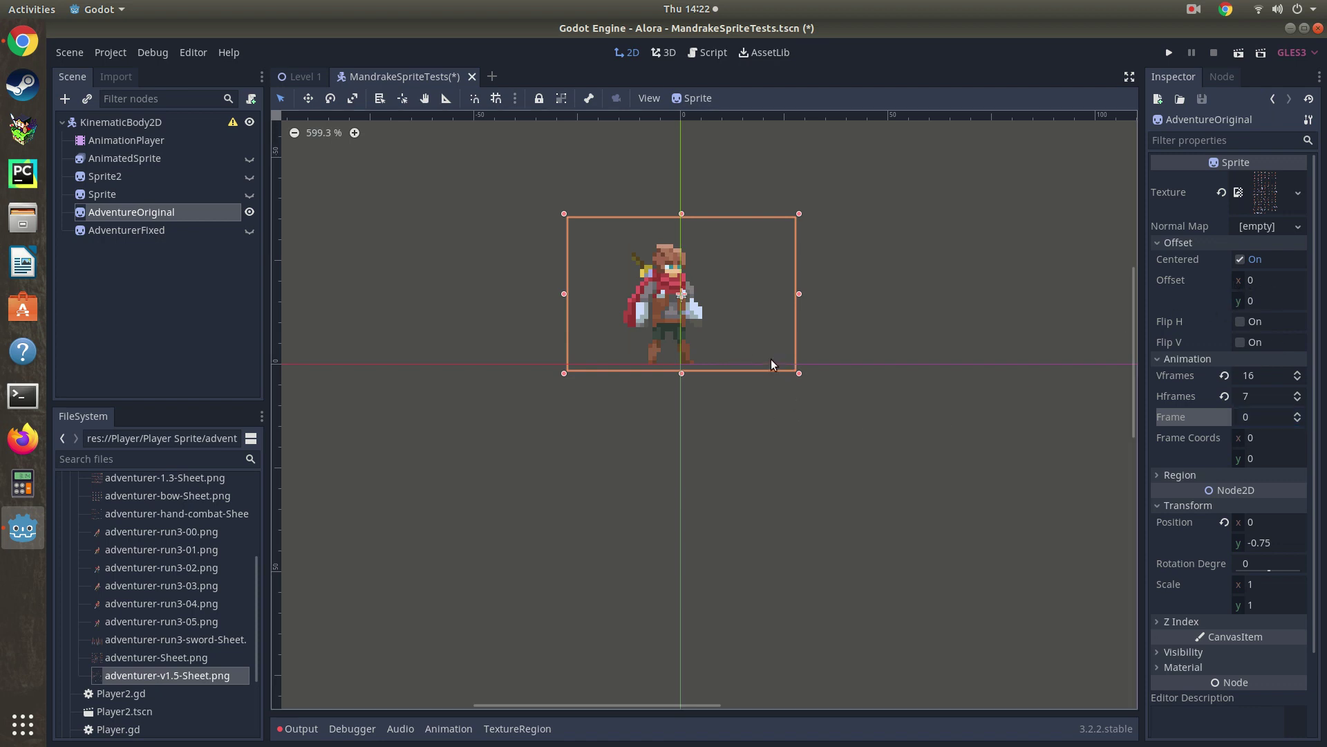
- Hide AdventureOriginal, show AdventurerFixed and select it to view its 35×59 region settings
left_click(249, 212)
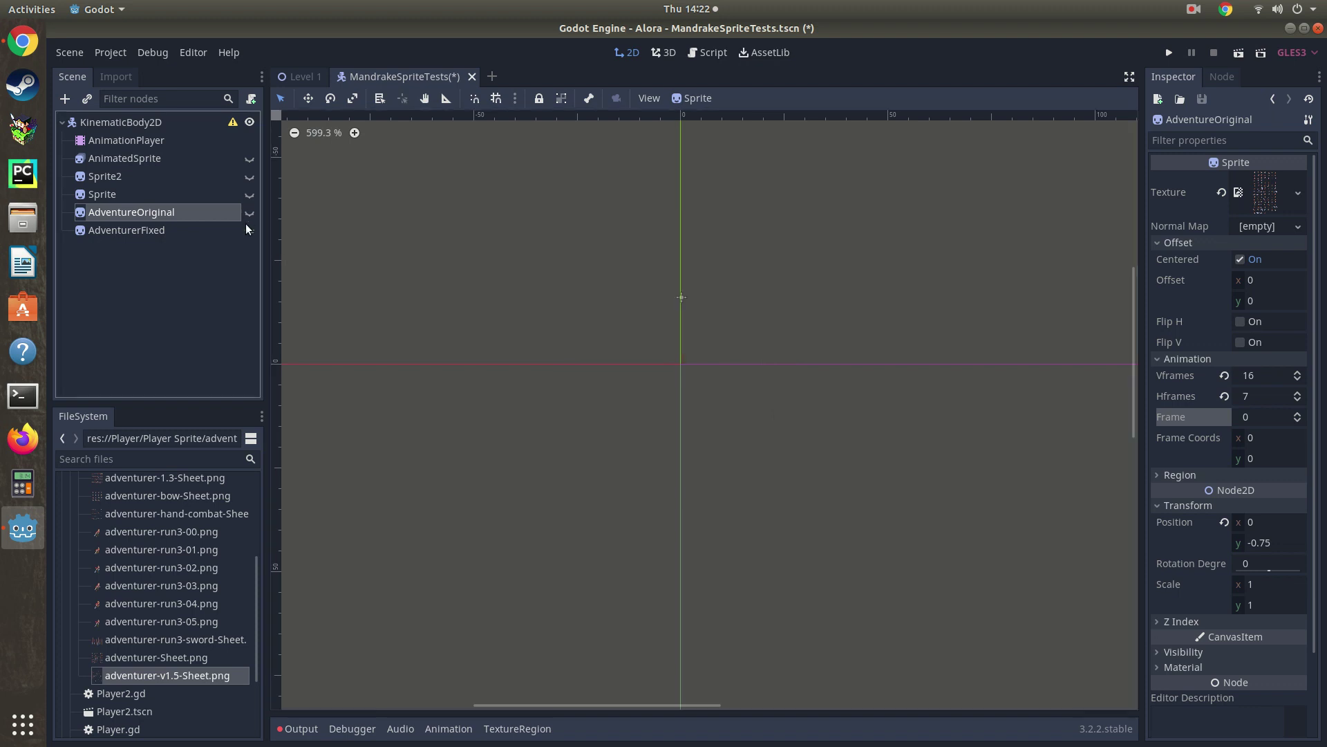
left_click(248, 230)
left_click(165, 232)
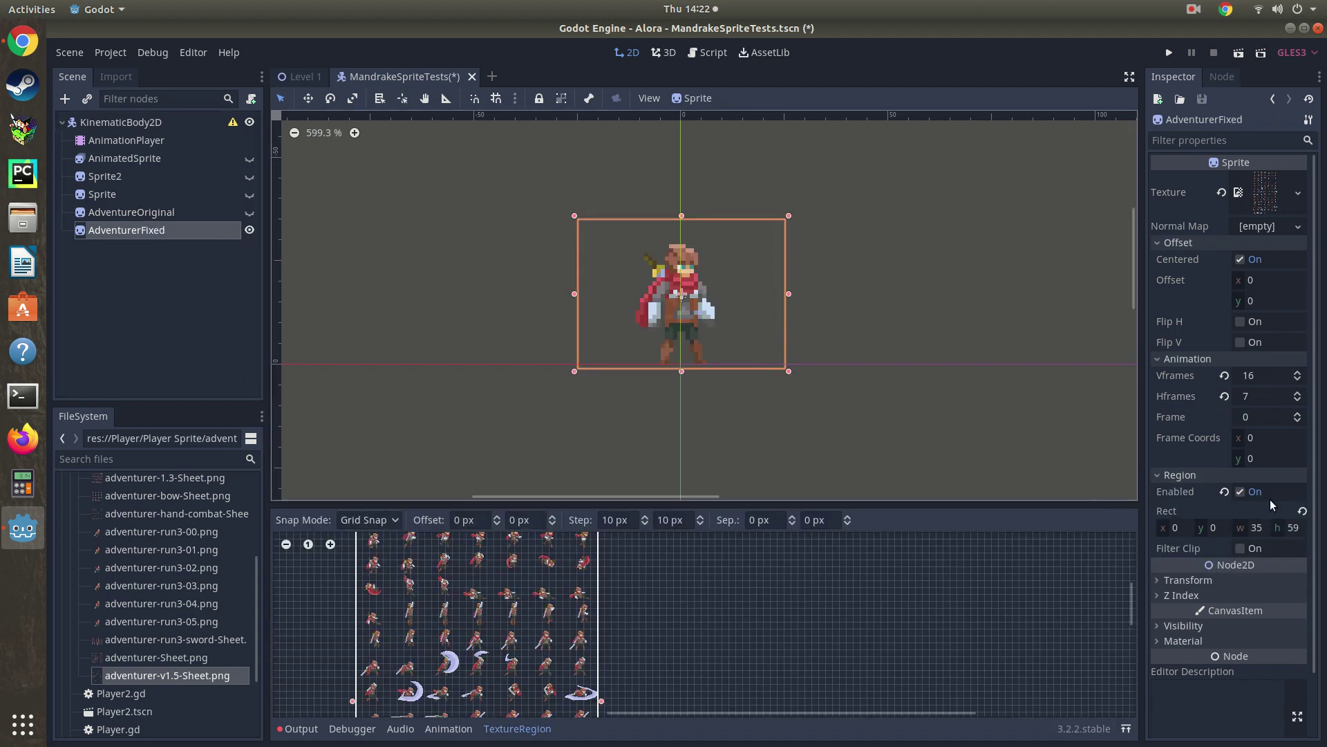
scroll(844, 574, "down", 2)
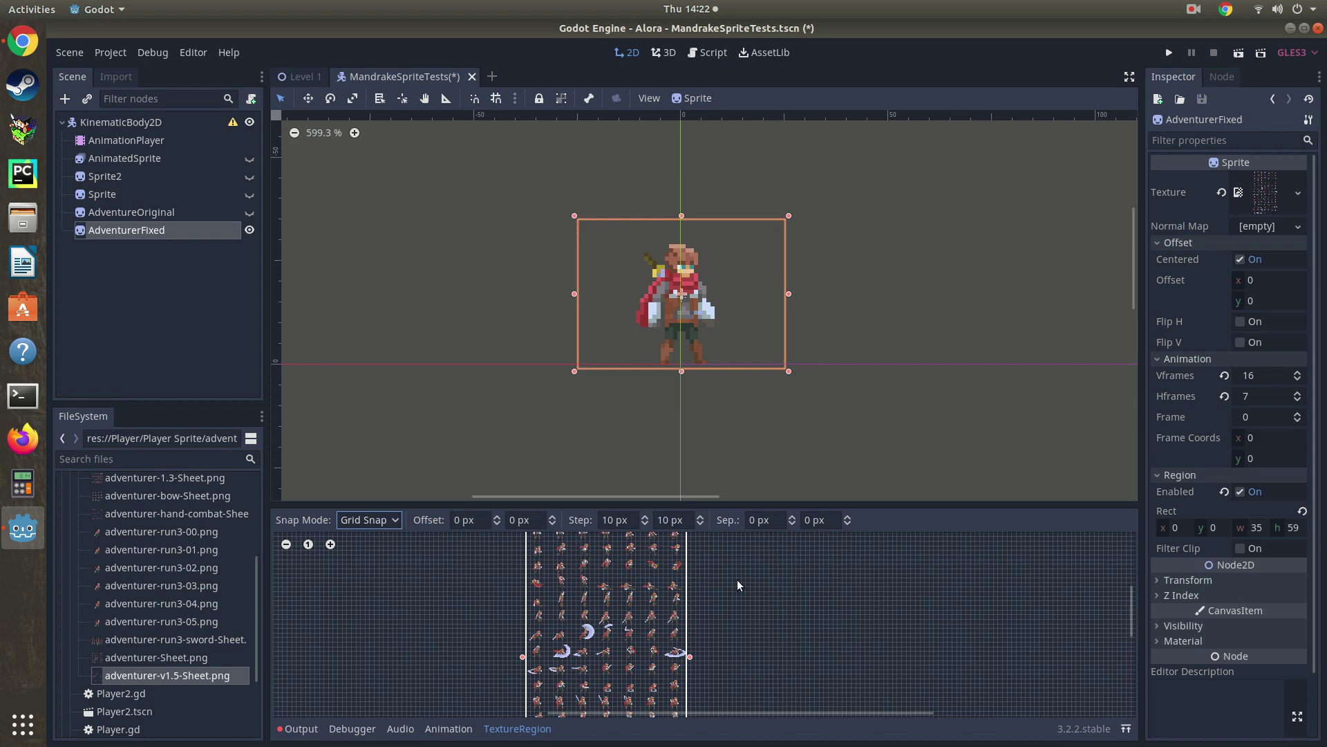
scroll(737, 580, "down", 1)
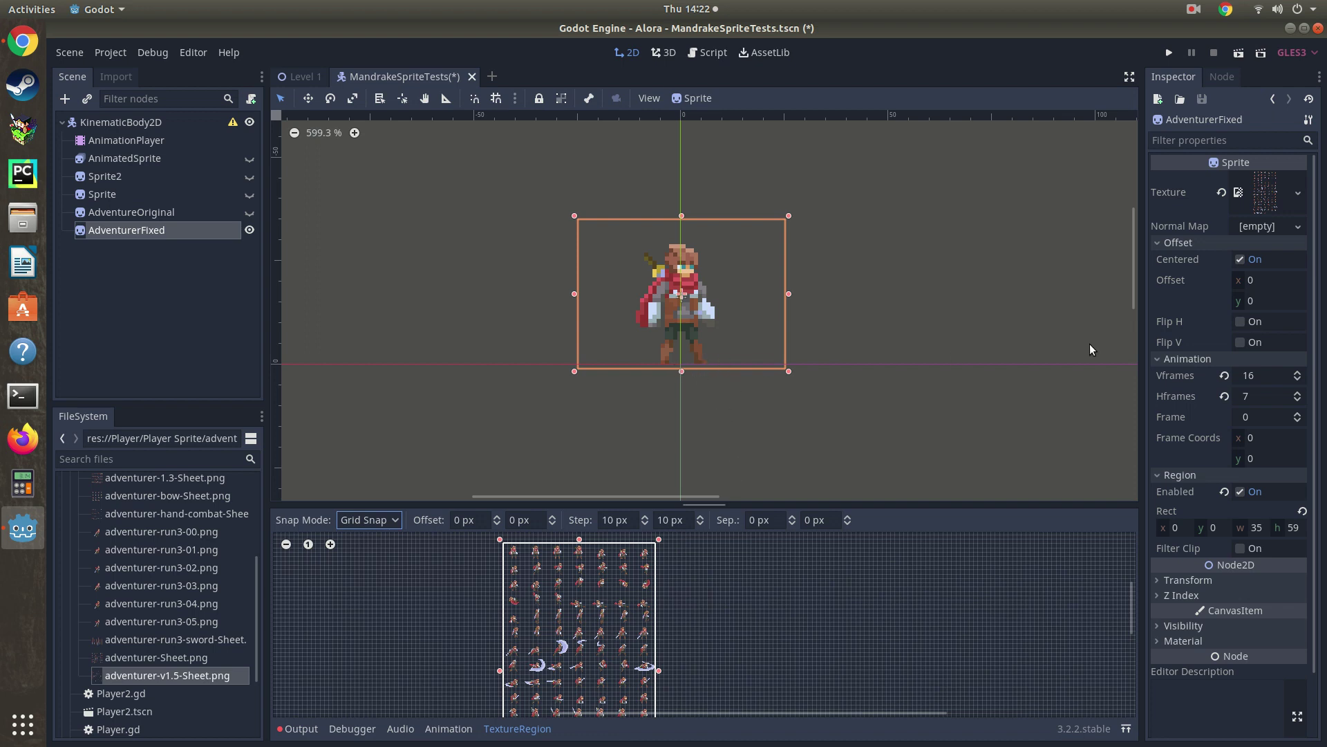
- Step the AdventurerFixed sprite forward frame by frame up to frame 24
left_click(1298, 414)
left_click(1298, 415)
left_click(1297, 415)
left_click(1298, 415)
left_click(1298, 415)
left_click(1298, 415)
left_click(1297, 415)
left_click(1298, 415)
left_click(1297, 415)
left_click(1297, 415)
left_click(1297, 415)
left_click(1298, 415)
left_click(1298, 414)
left_click(1298, 415)
left_click(1297, 415)
left_click(1297, 415)
left_click(1298, 415)
left_click(1297, 415)
left_click(1298, 415)
left_click(1297, 415)
left_click(1298, 415)
left_click(1298, 415)
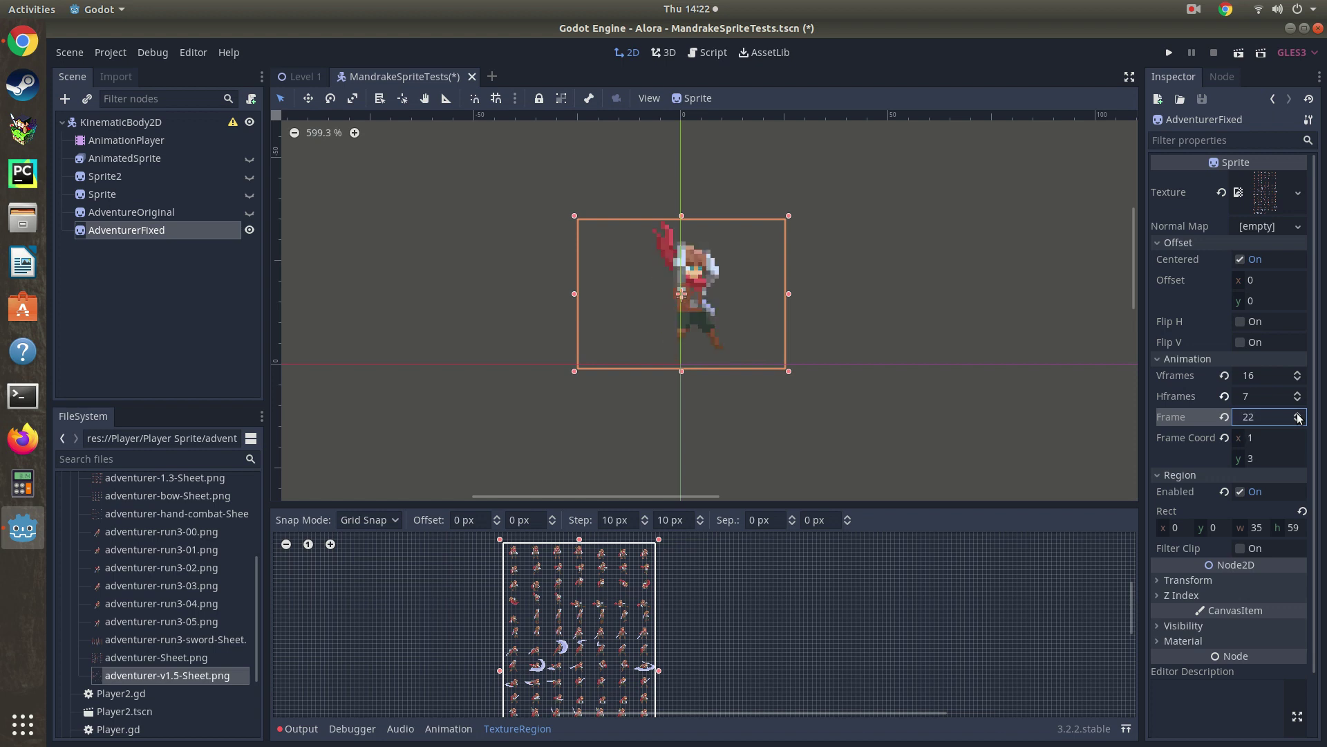
left_click(1297, 415)
left_click(1298, 415)
- Toggle Flip H on and off, then advance AdventurerFixed to frame 29
left_click(1241, 322)
left_click(1241, 323)
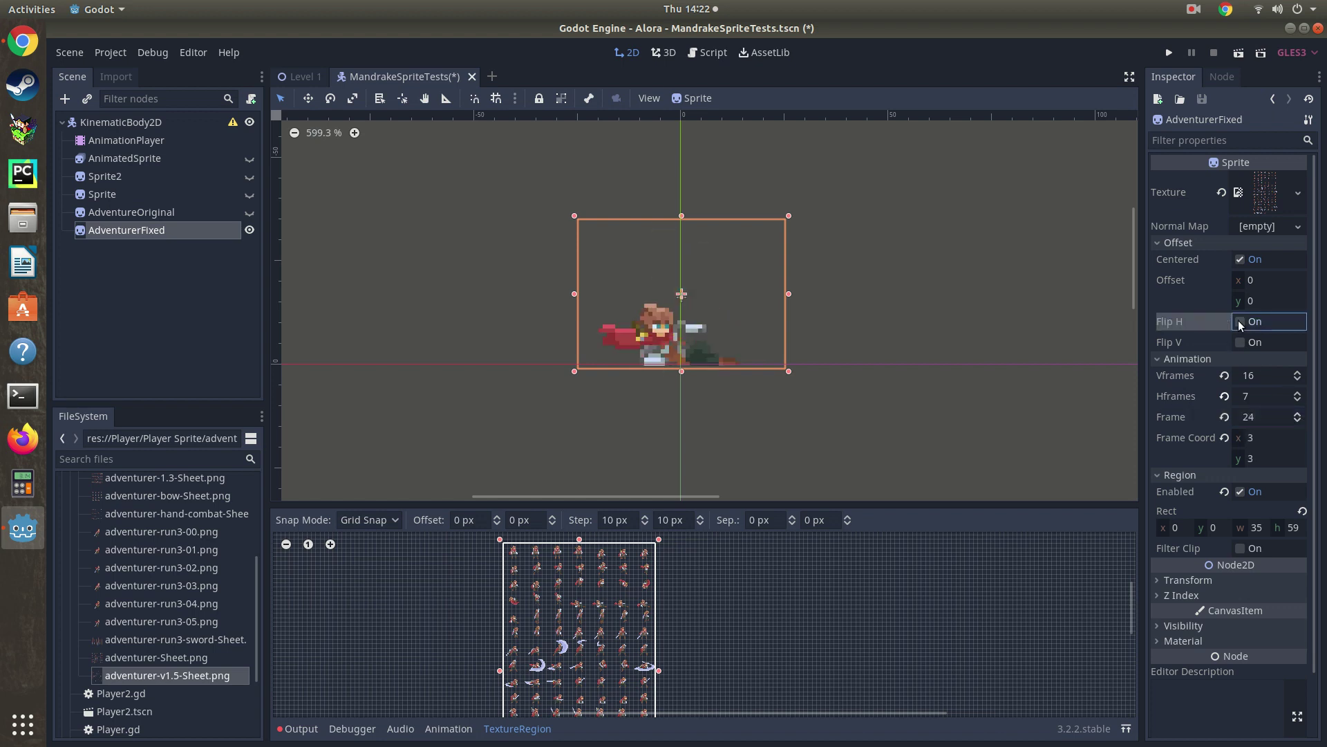
left_click(1298, 413)
left_click(1297, 414)
left_click(1297, 414)
left_click(1298, 414)
left_click(1298, 414)
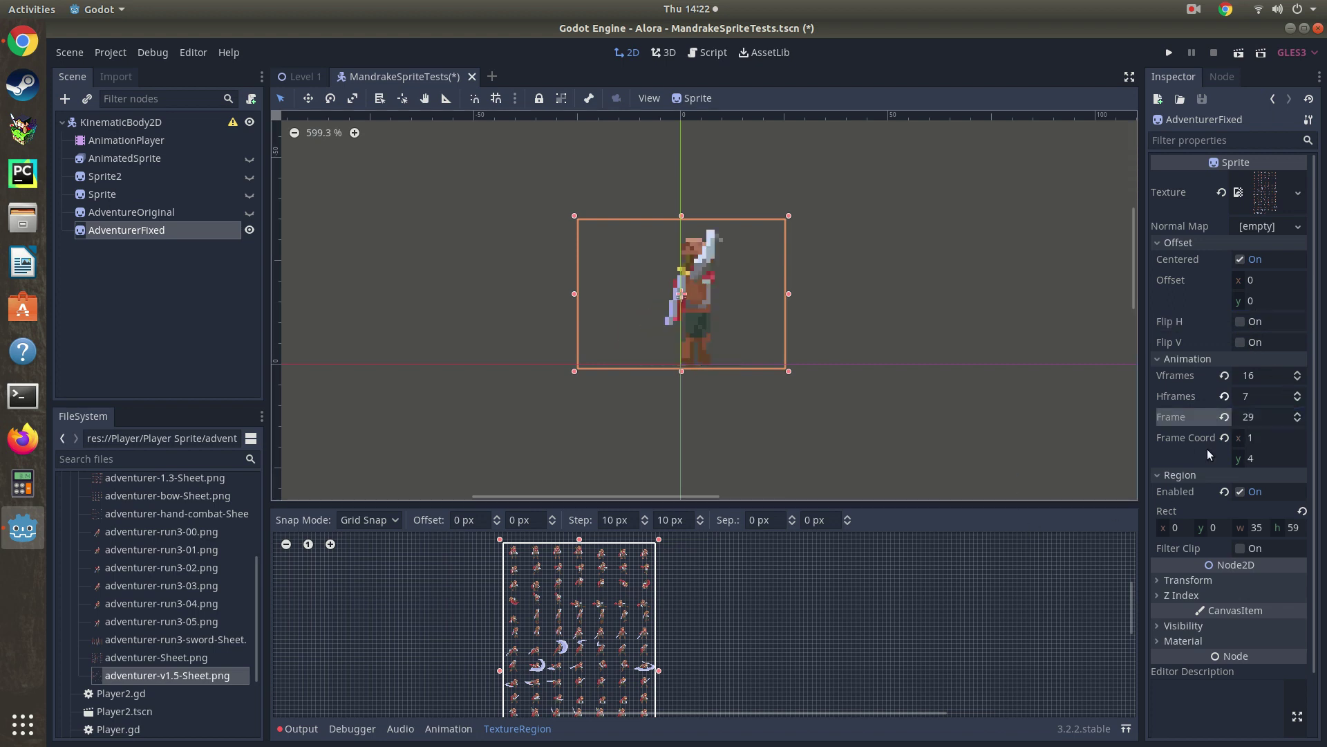
- Jump AdventurerFixed to frame 10, then frame 100, and settle on sword-slash frame 106
left_click(1248, 418)
type("10")
key("Return")
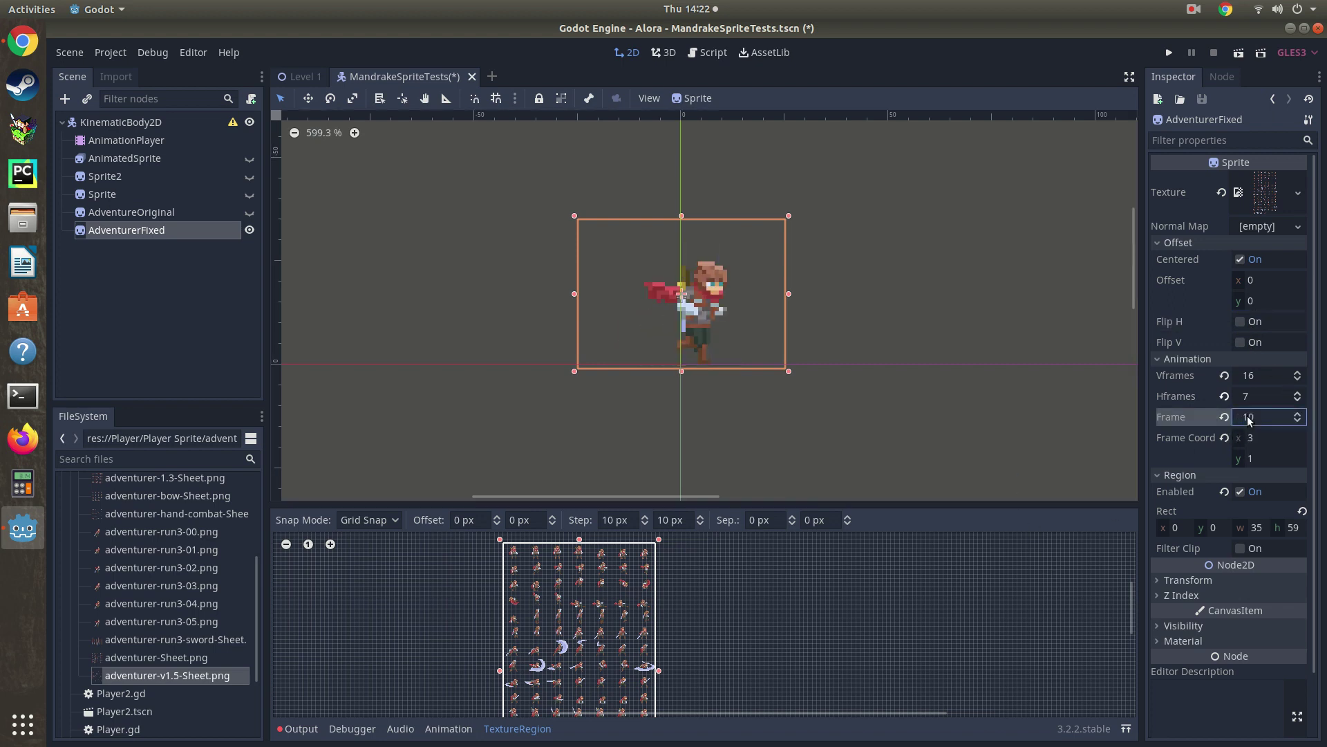
left_click(1269, 416)
type("0")
key("Return")
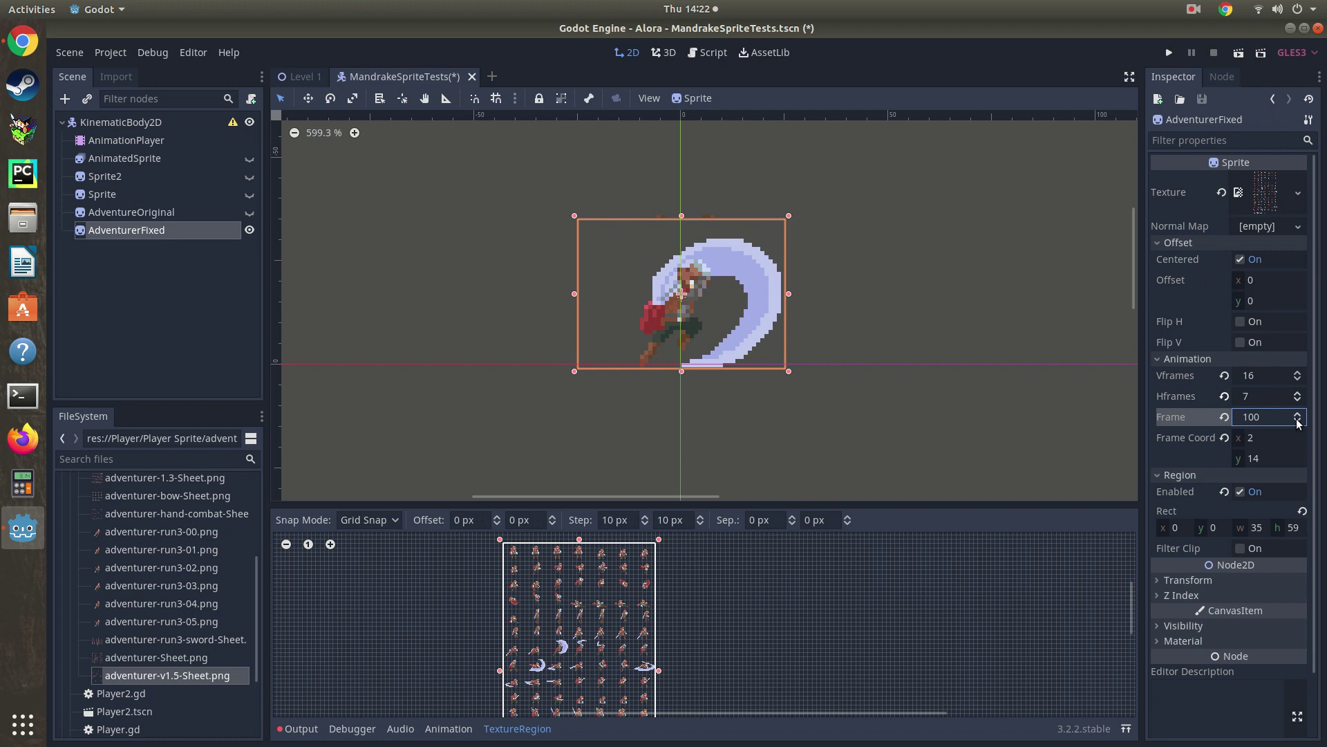
left_click(1297, 413)
left_click(1297, 414)
left_click(1298, 413)
left_click(1298, 414)
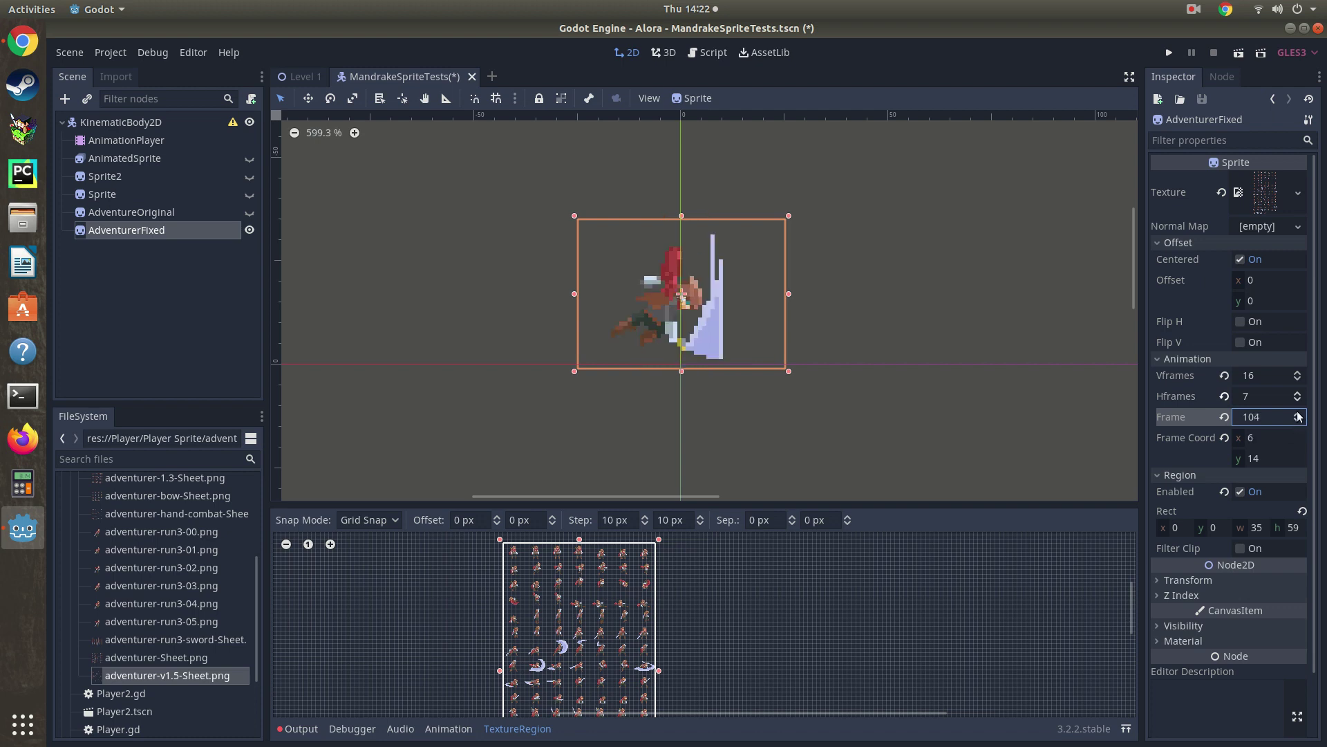
left_click(1298, 413)
left_click(1298, 414)
left_click(1297, 414)
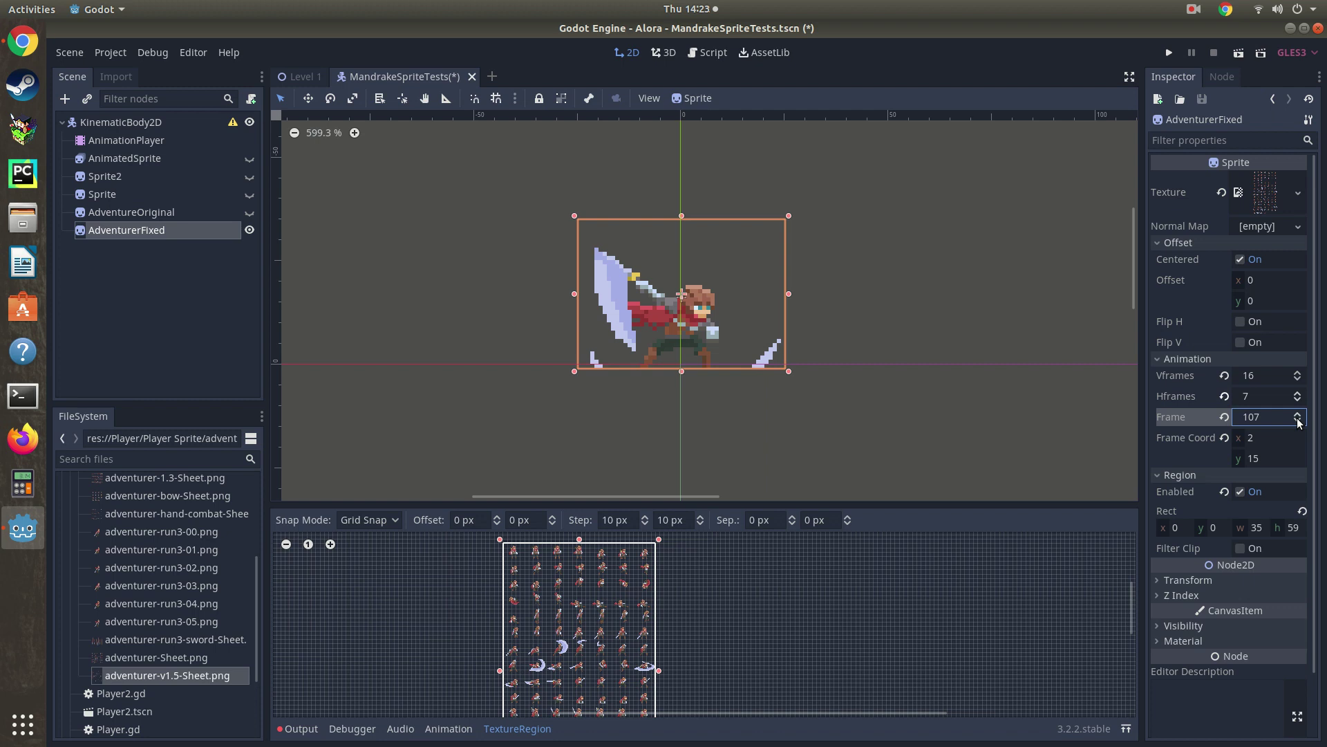
left_click(1297, 420)
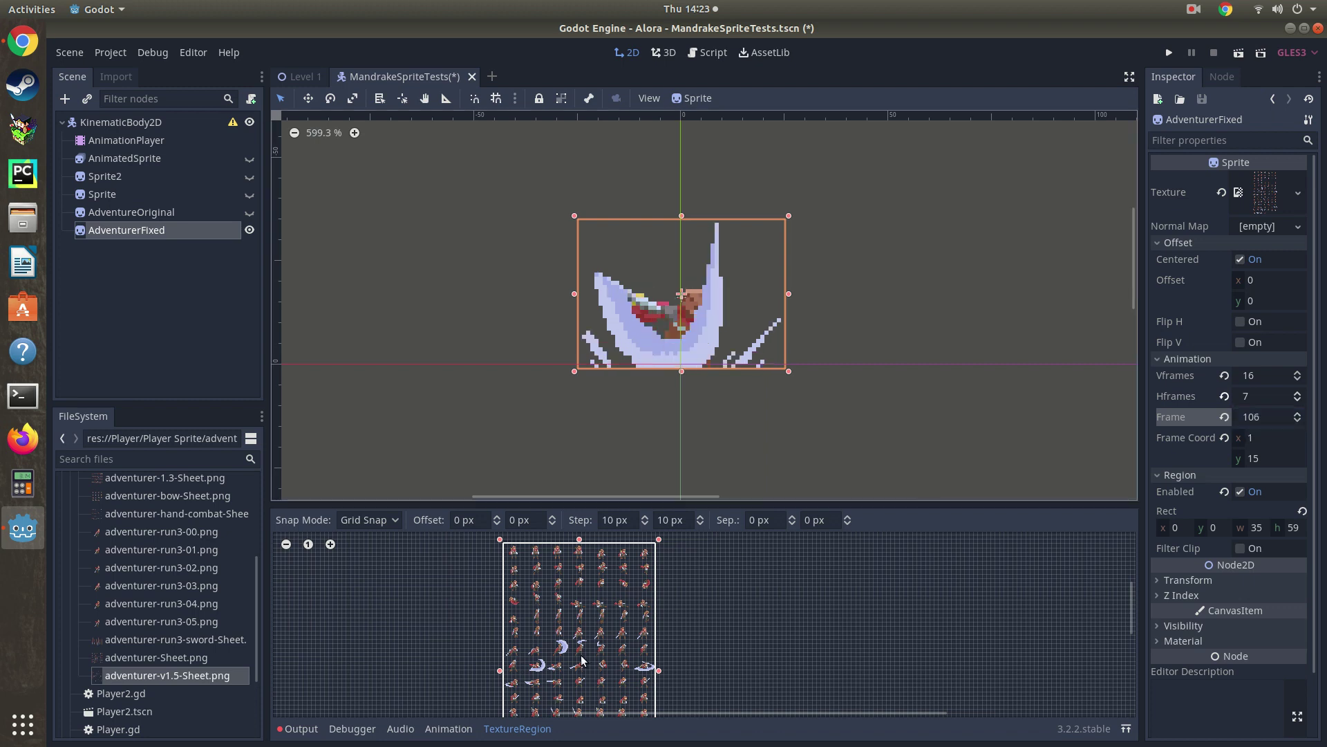